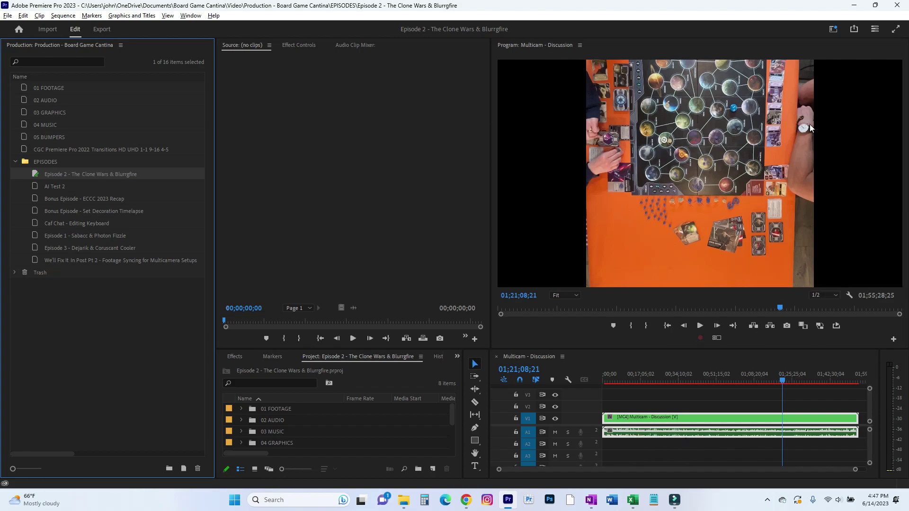
Step: Preview camera angles 1 to 4 of the multicam clip at different points of the Multicam - Discussion sequence
left_click(702, 378)
key("1")
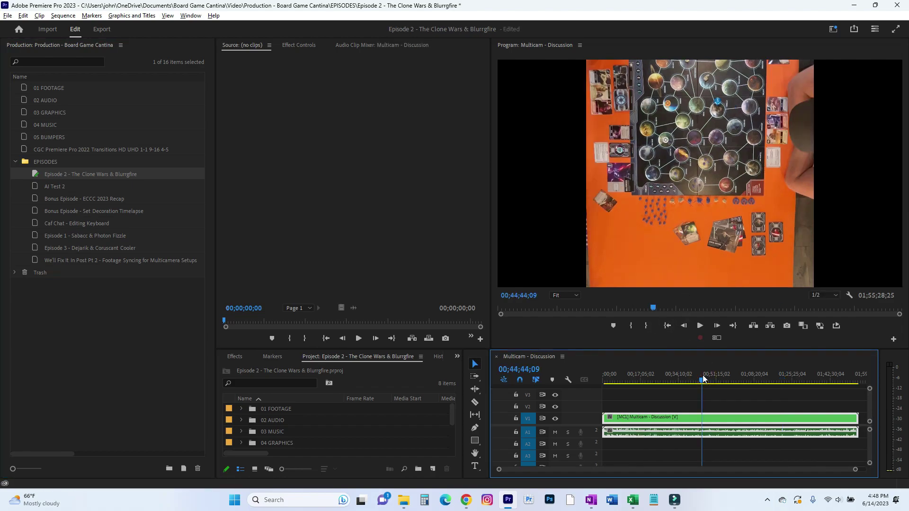
key("2")
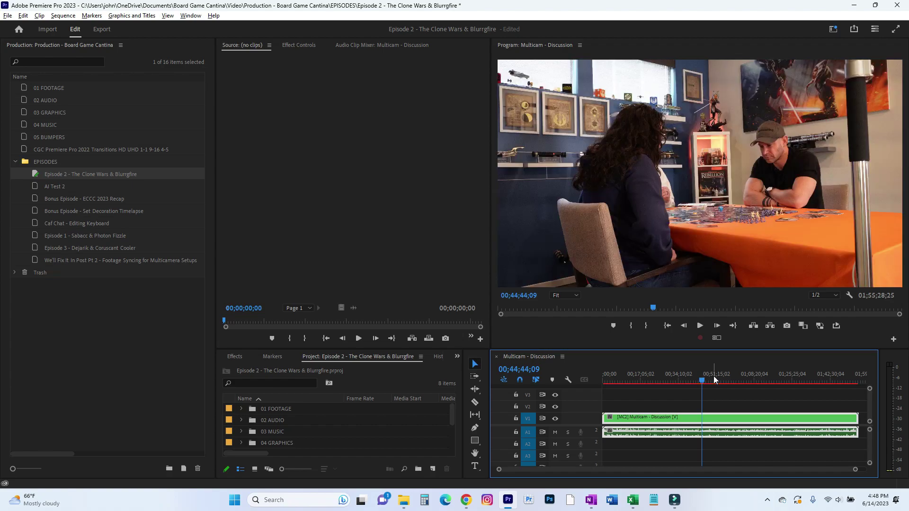
key("3")
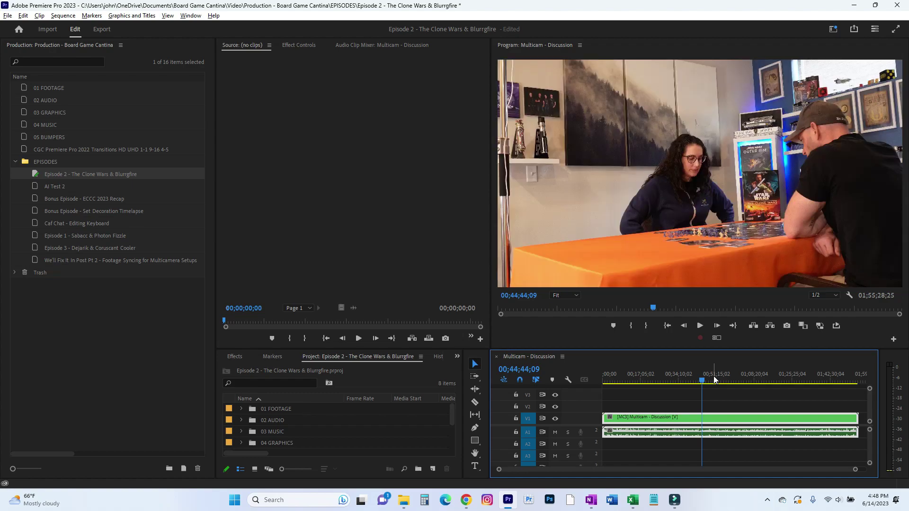
left_click(715, 379)
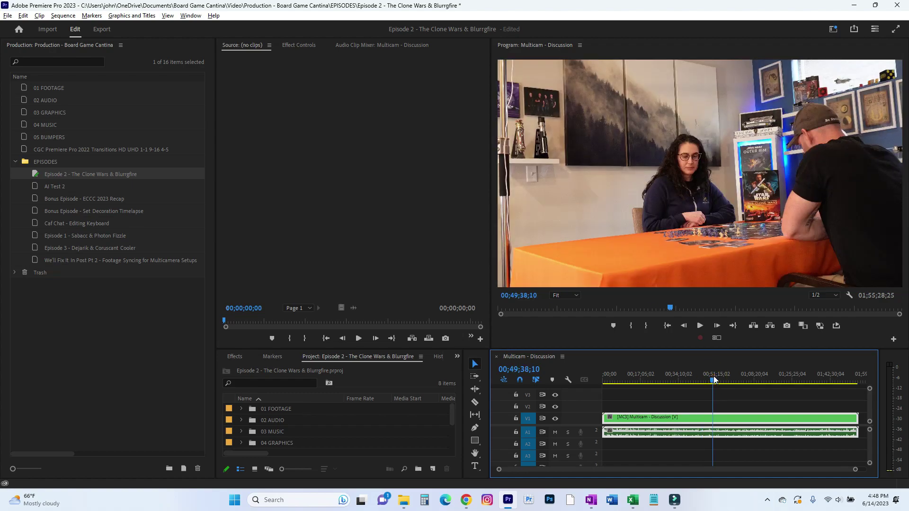
key("4")
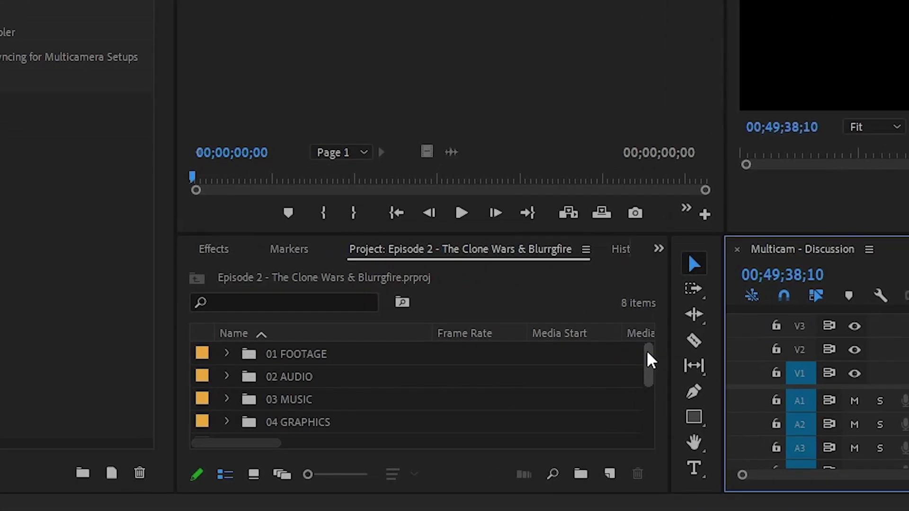
Step: Open the Multicam - Discussion source sequence in its own timeline and compare it with the multicam edit sequence
left_click_drag(649, 360, 636, 408)
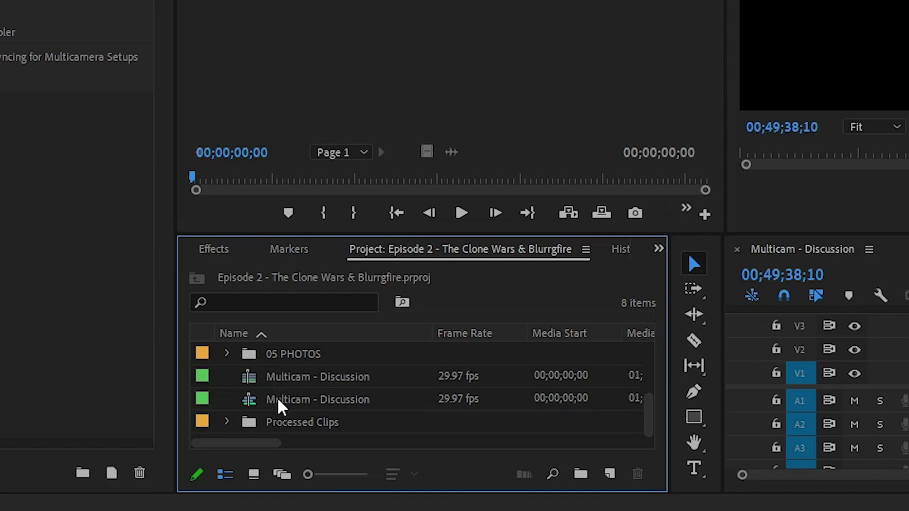
mouse_move(279, 405)
mouse_move(257, 379)
left_click(252, 379)
left_click(252, 383)
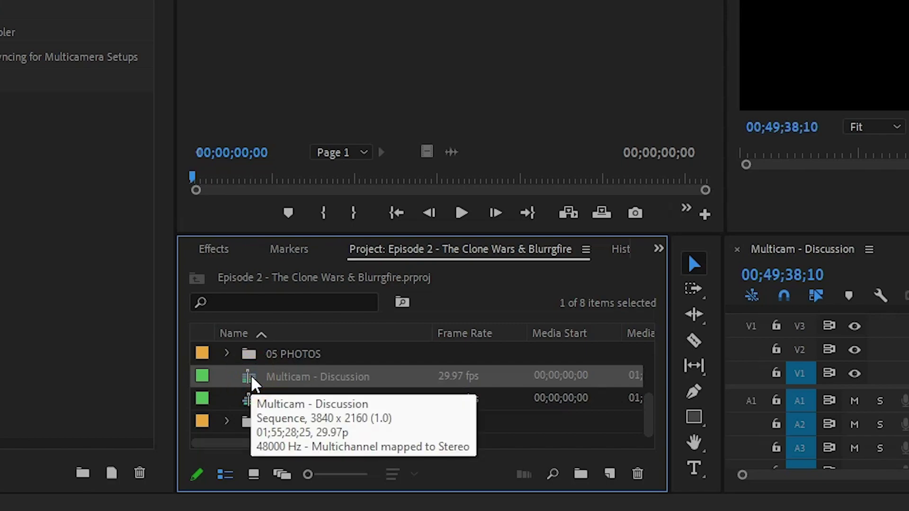
right_click(254, 384)
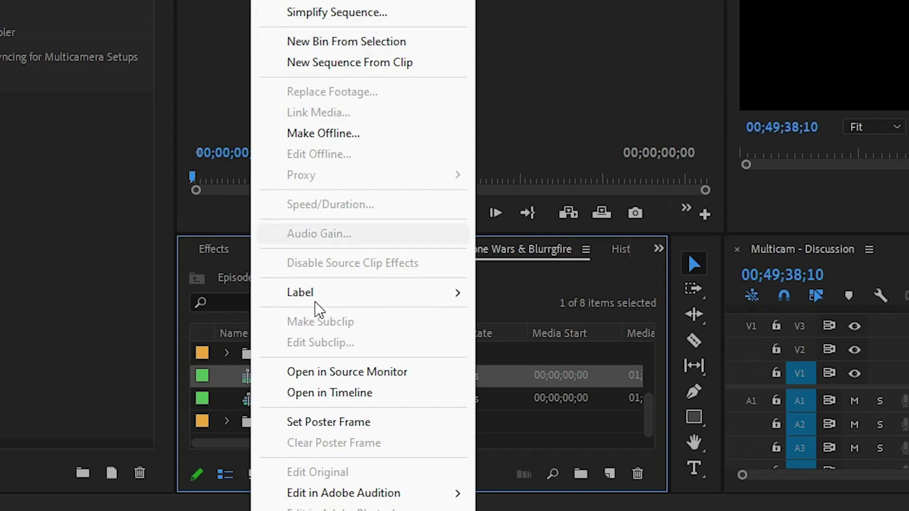
left_click(308, 394)
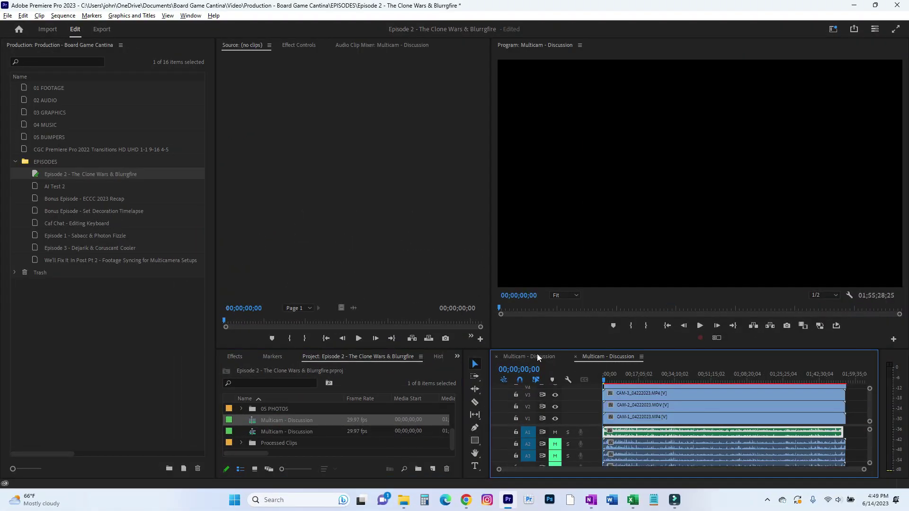
left_click(537, 357)
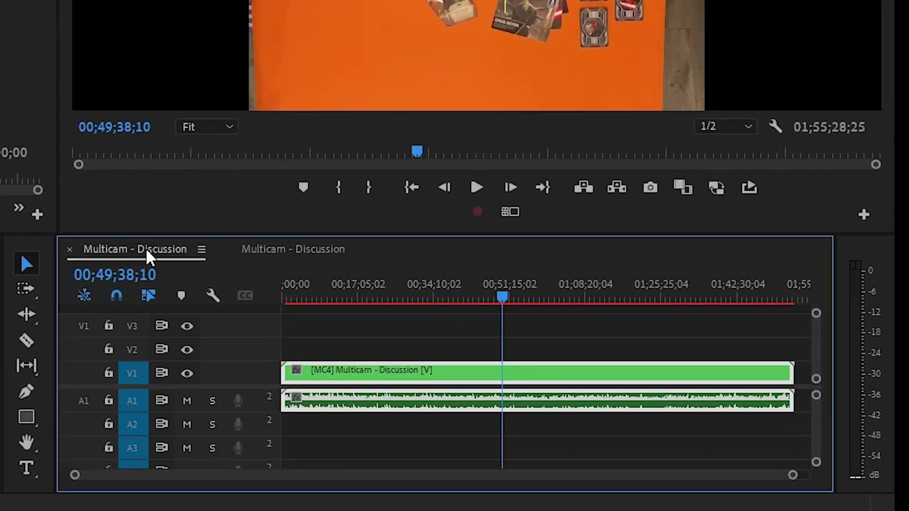
left_click(288, 247)
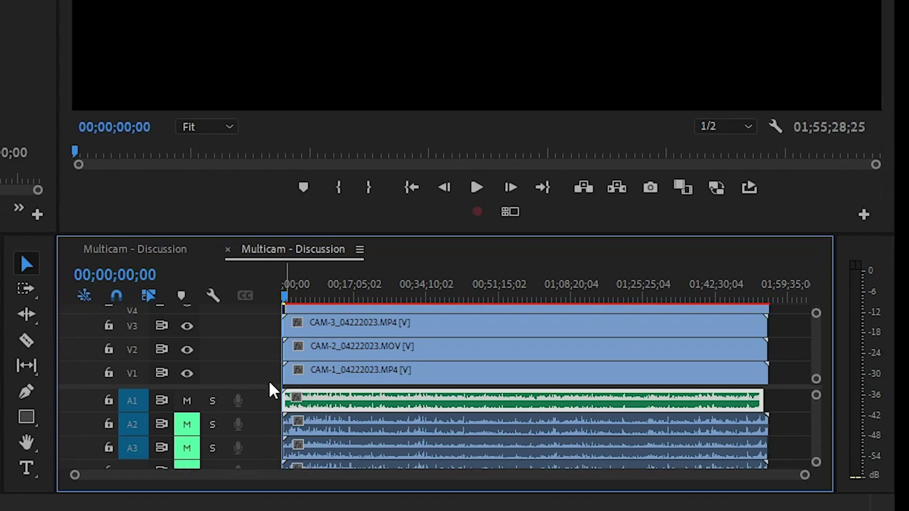
Step: Select the CAM-4_04222023 clip on V4 and set its Motion rotation to 90 degrees
left_click(342, 310)
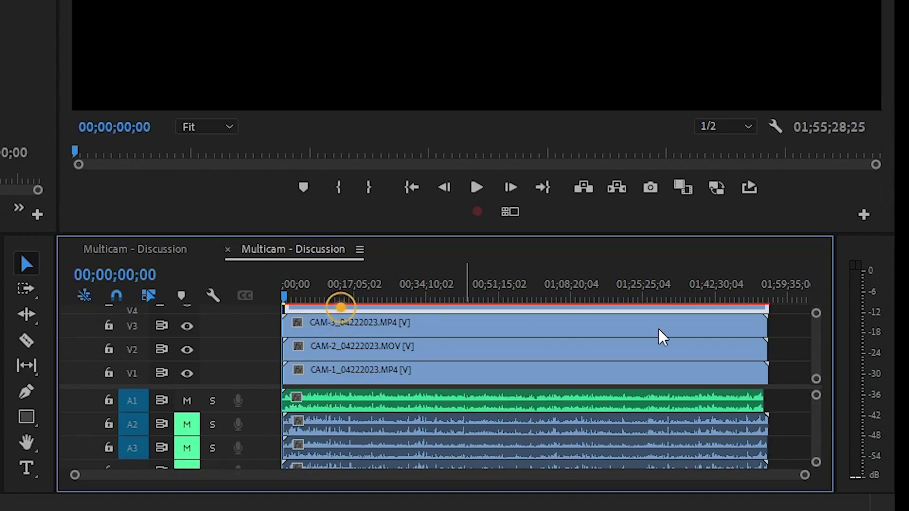
left_click_drag(815, 313, 817, 304)
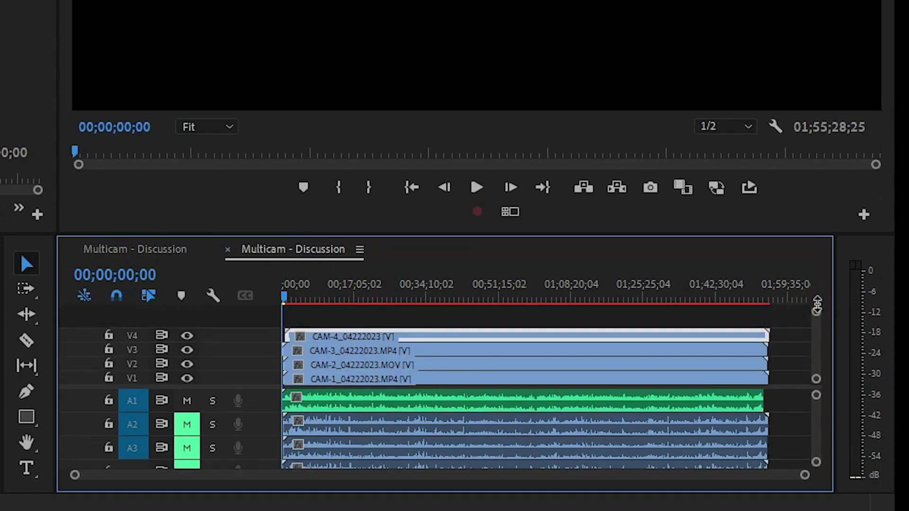
left_click(397, 335)
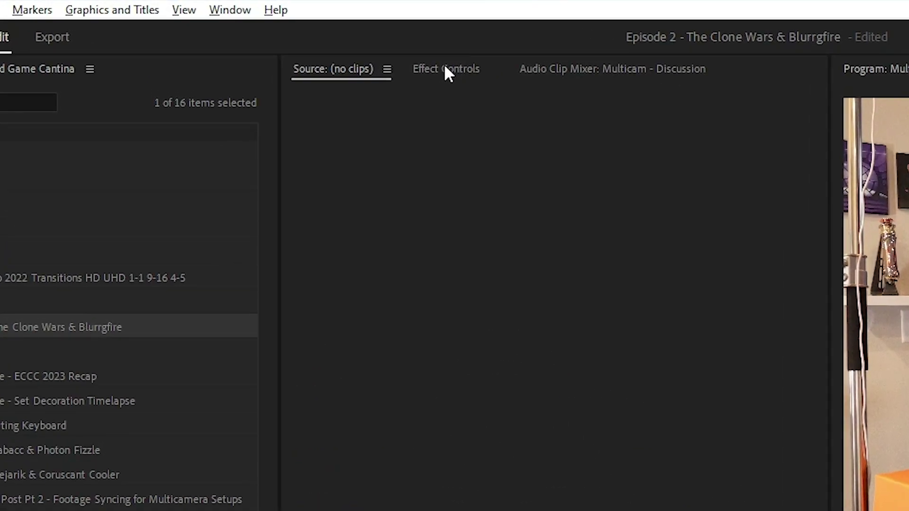
left_click(448, 71)
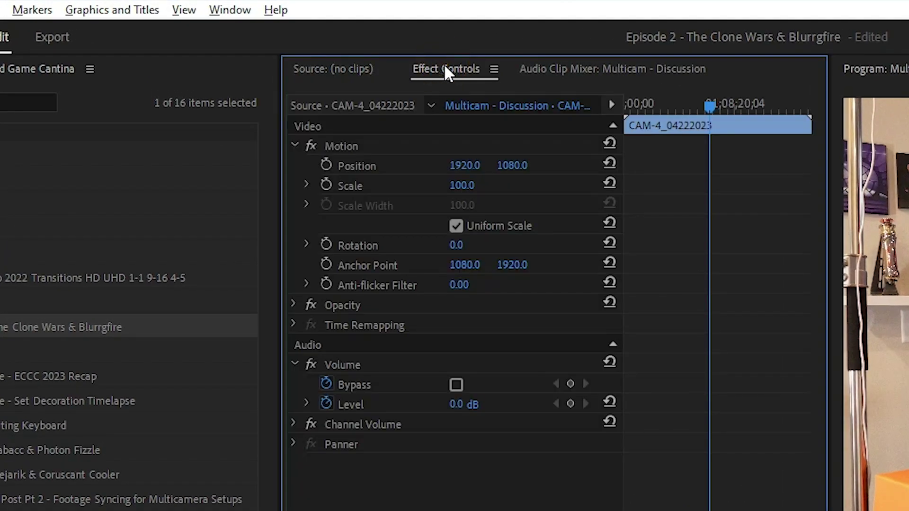
left_click(236, 10)
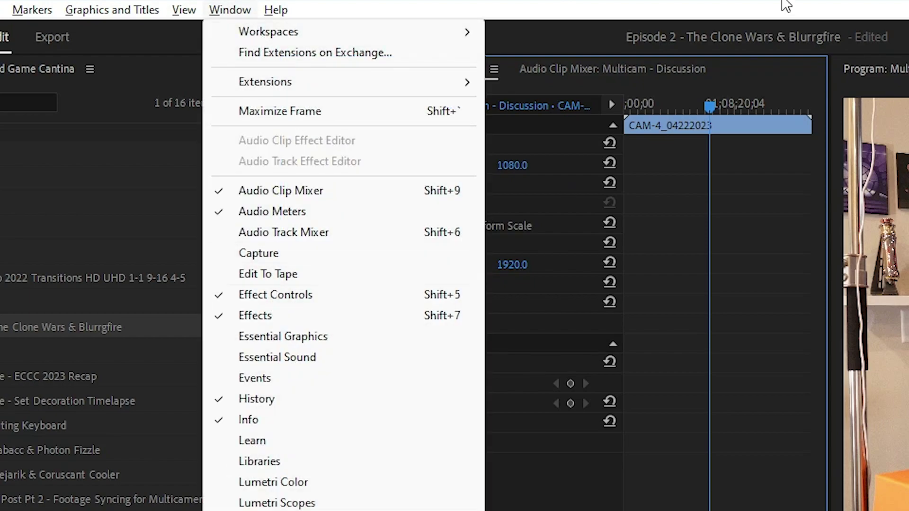
left_click(569, 31)
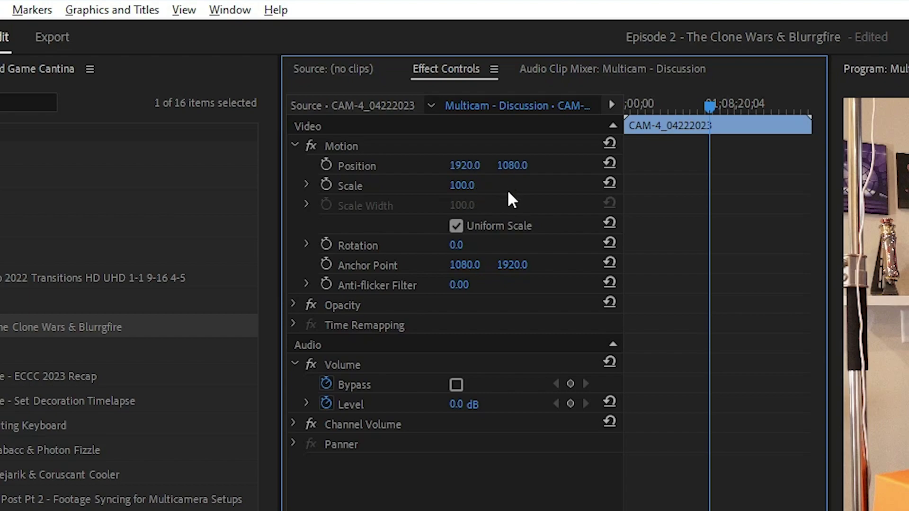
left_click(462, 245)
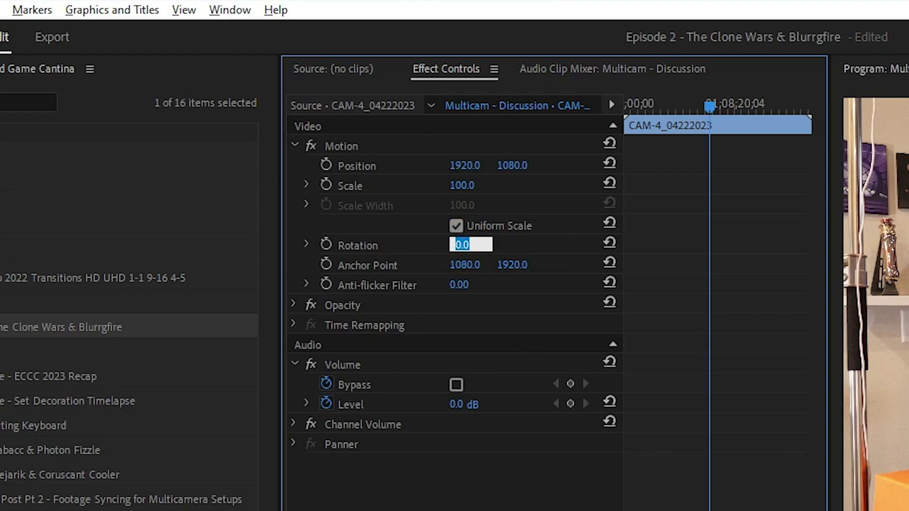
type("90")
key("Return")
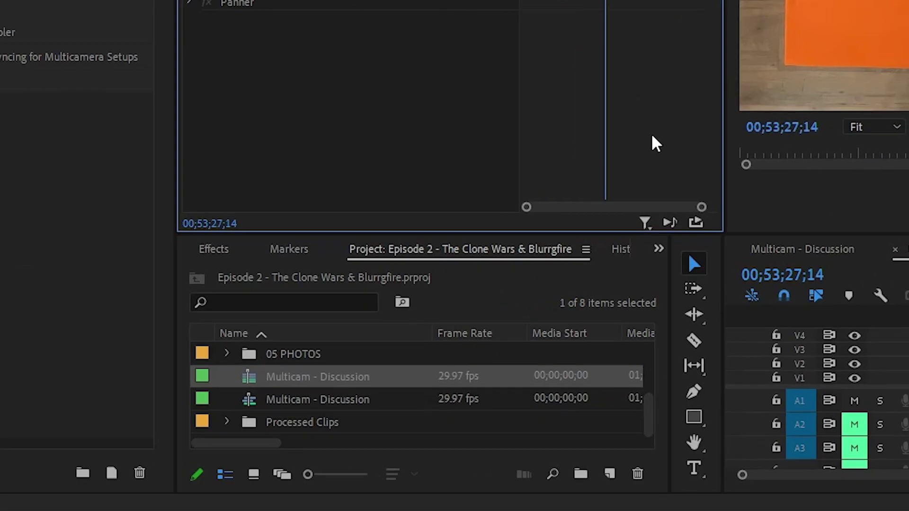
Step: Find the Corner Pin distort effect by searching for "corner" and apply it to the CAM-4_04222023 clip on V4
left_click(657, 247)
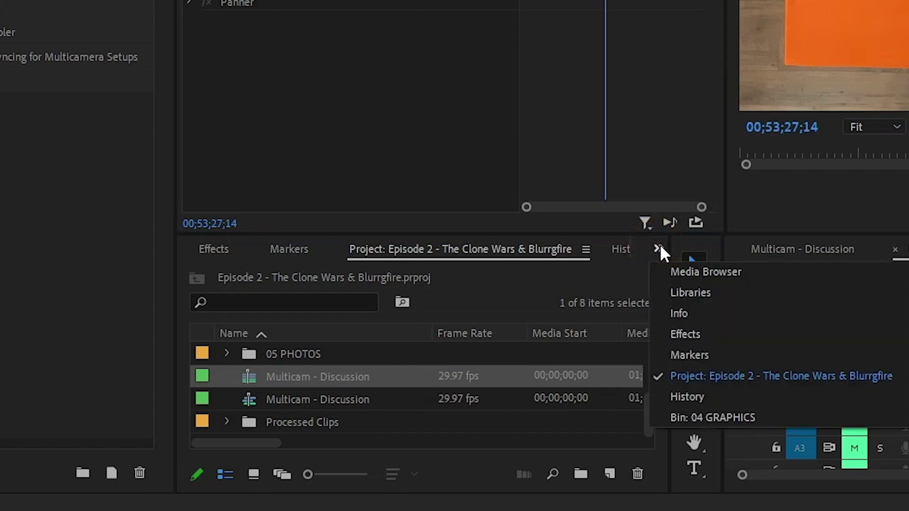
left_click(680, 334)
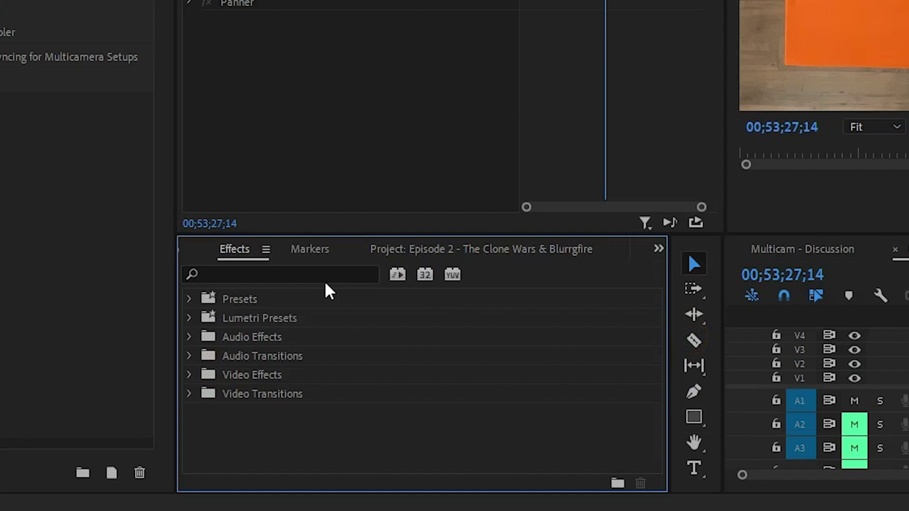
left_click(298, 274)
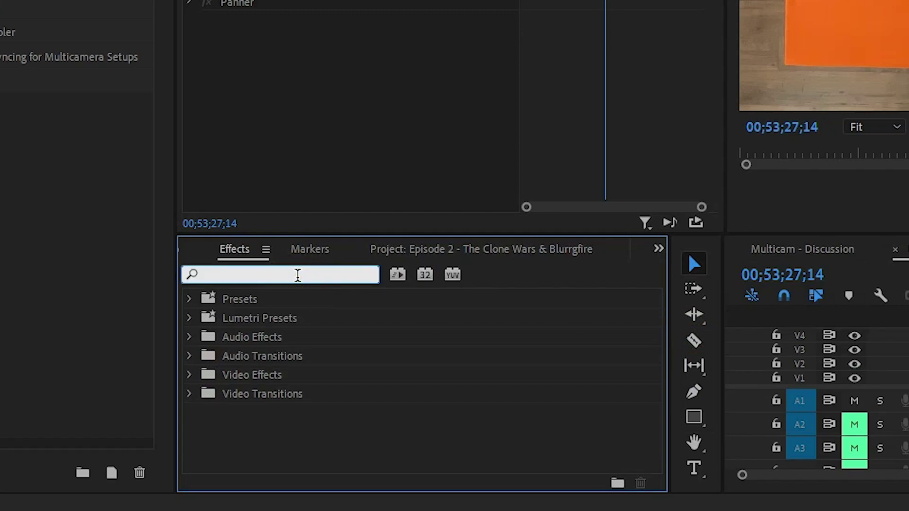
type("corner")
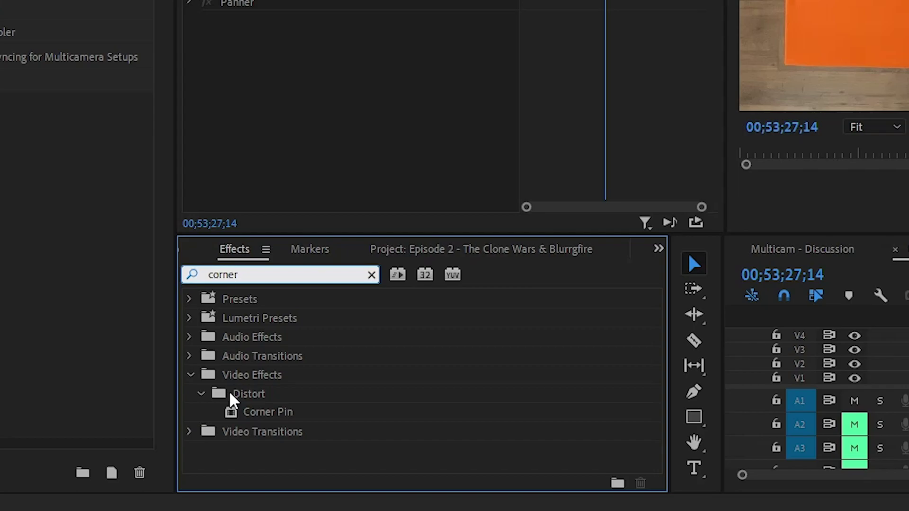
left_click(239, 414)
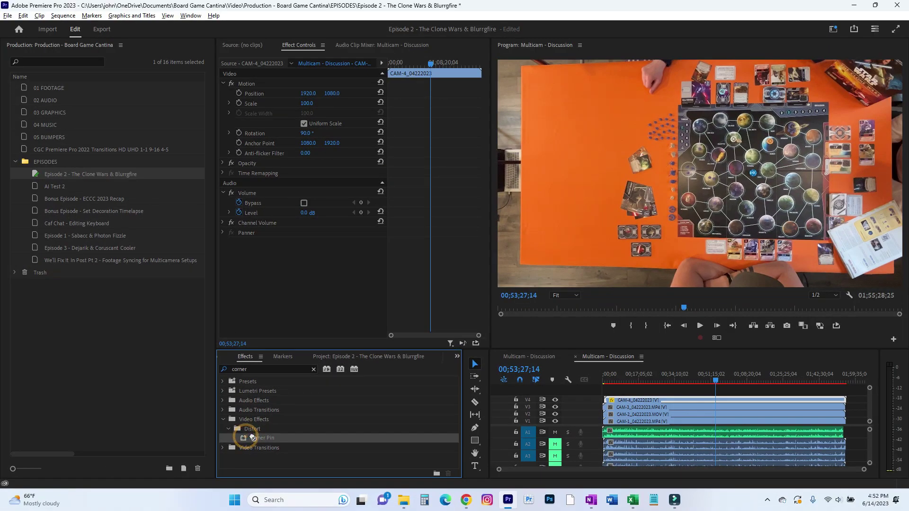
left_click_drag(253, 437, 642, 400)
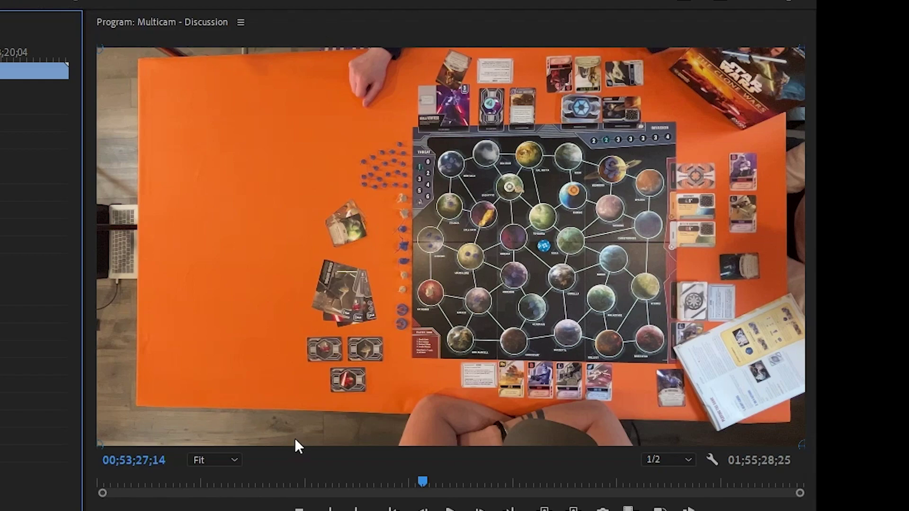
Step: Pull CAM-4's Corner Pin points outward to fill the frame: upper left about -30, -140; upper right 2290, -100; lower left -90, 4150; lower right 2440, 4170
left_click(233, 459)
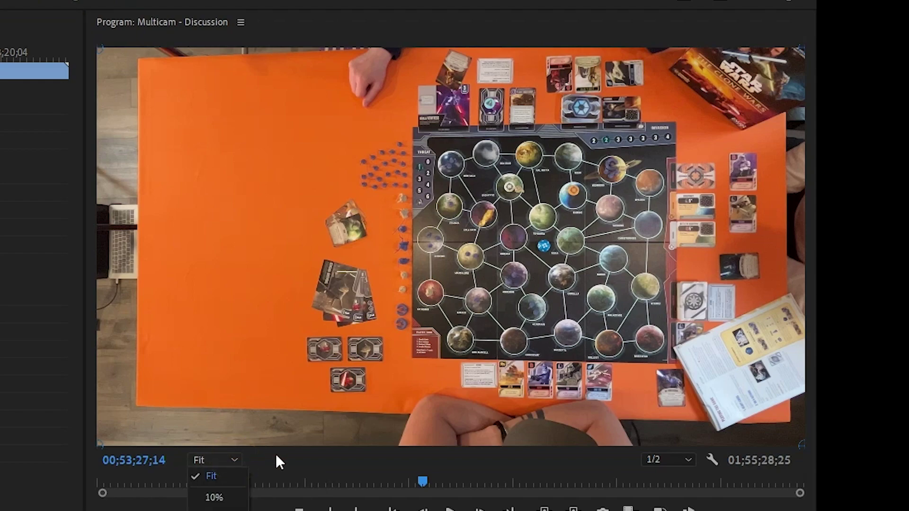
left_click(218, 501)
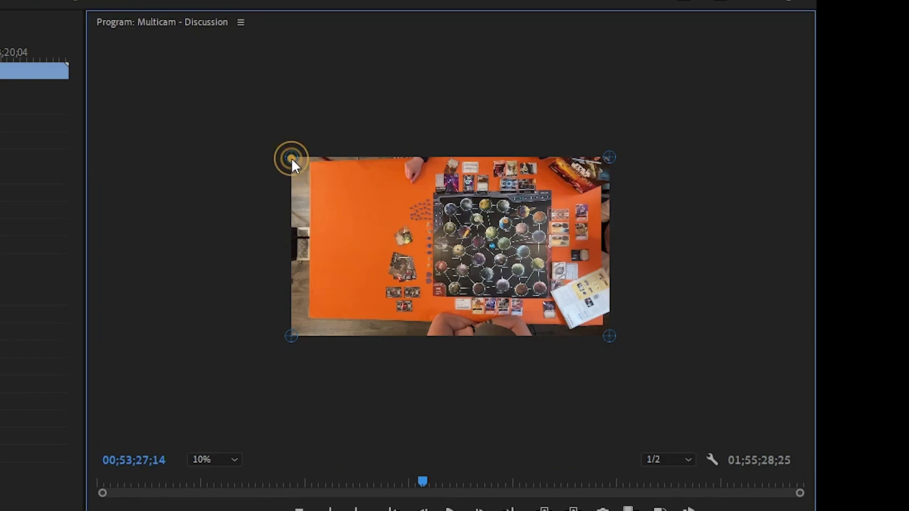
left_click_drag(290, 159, 265, 150)
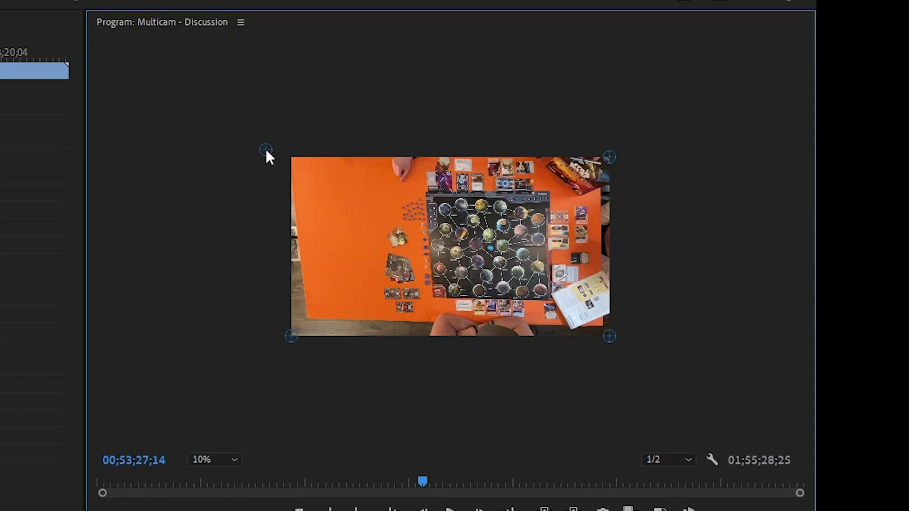
left_click_drag(290, 337, 264, 360)
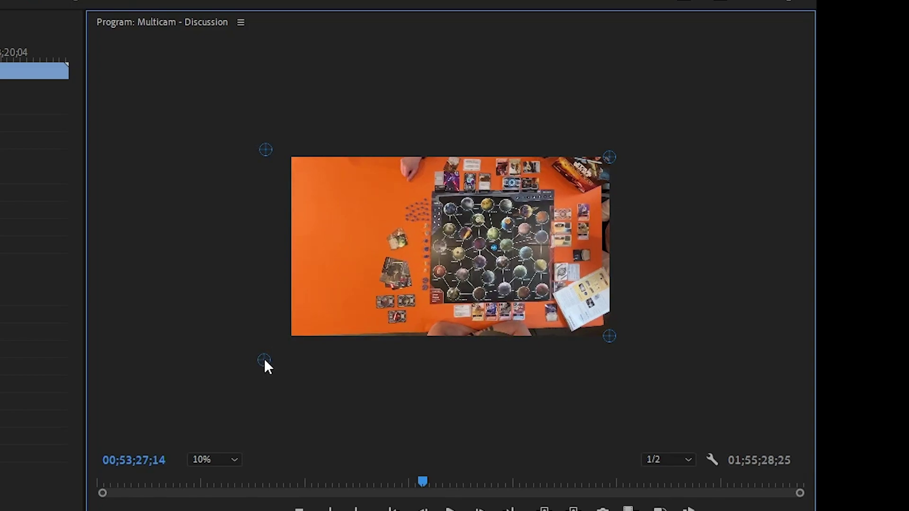
left_click(613, 338)
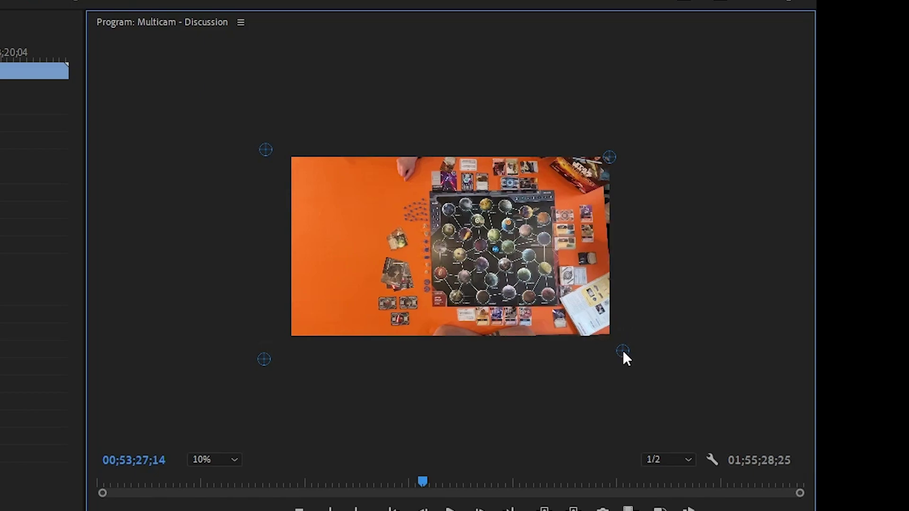
left_click_drag(623, 351, 616, 340)
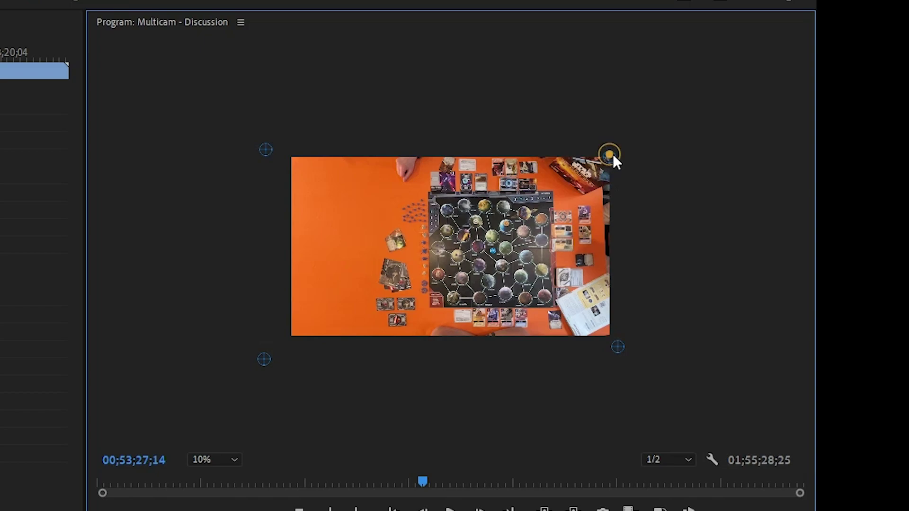
left_click_drag(613, 158, 622, 160)
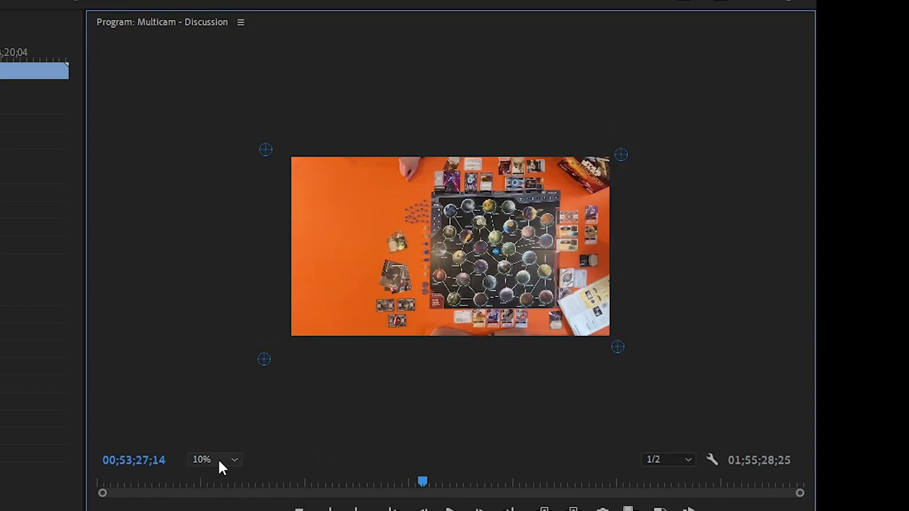
left_click(233, 458)
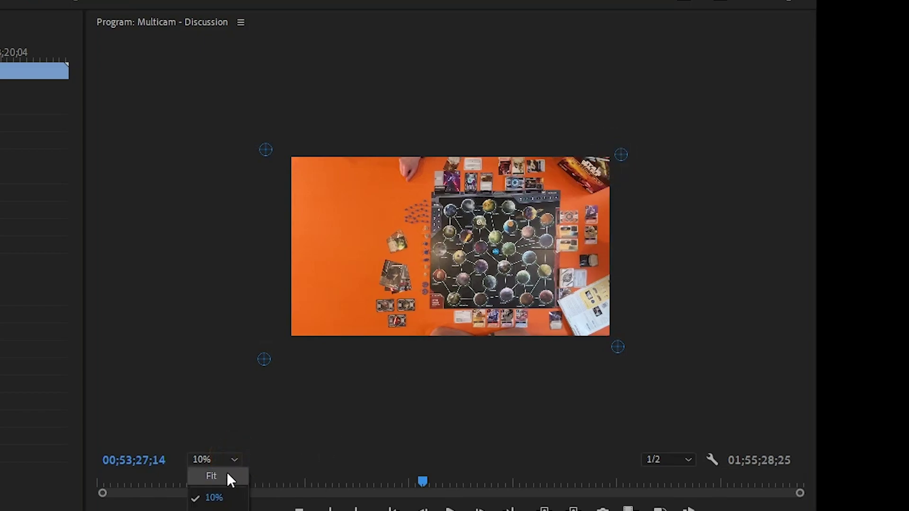
left_click(214, 476)
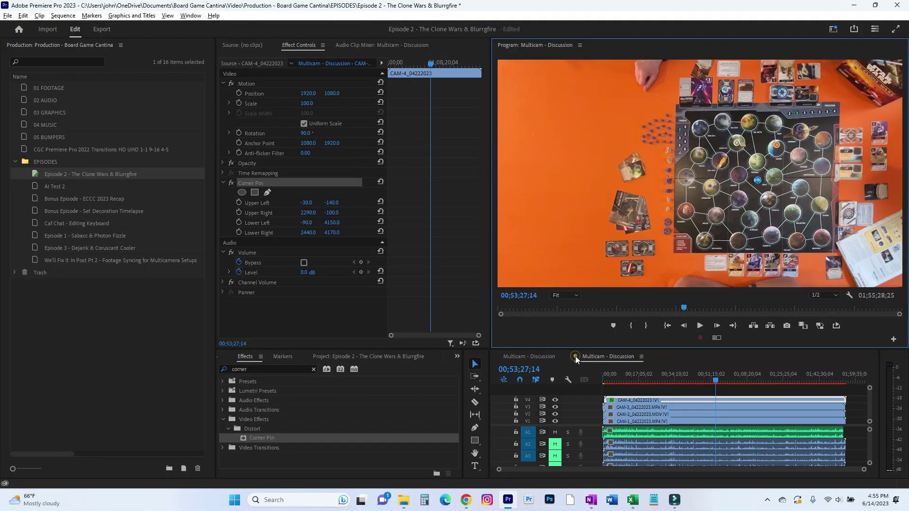
Step: Close the source sequence and scrub through the multicam edit sequence to check the corrected overhead camera angle
left_click(575, 358)
left_click(528, 356)
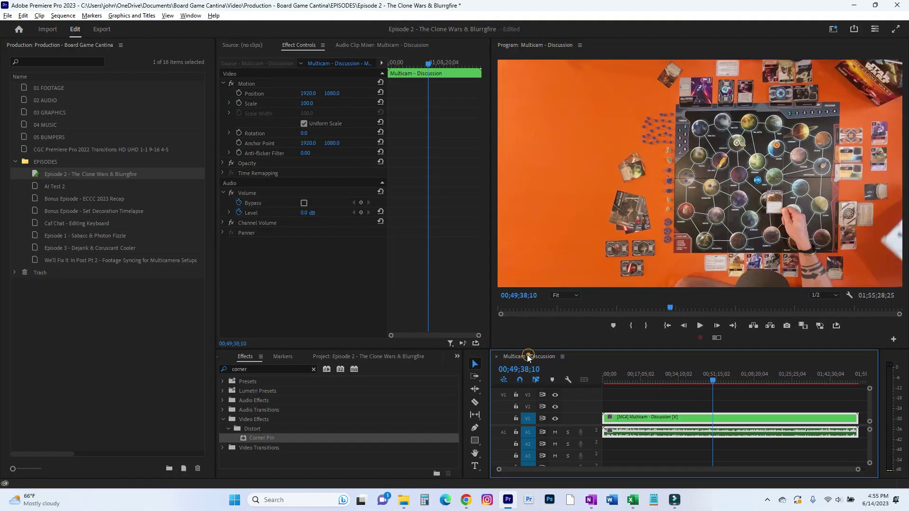
left_click_drag(671, 377, 764, 377)
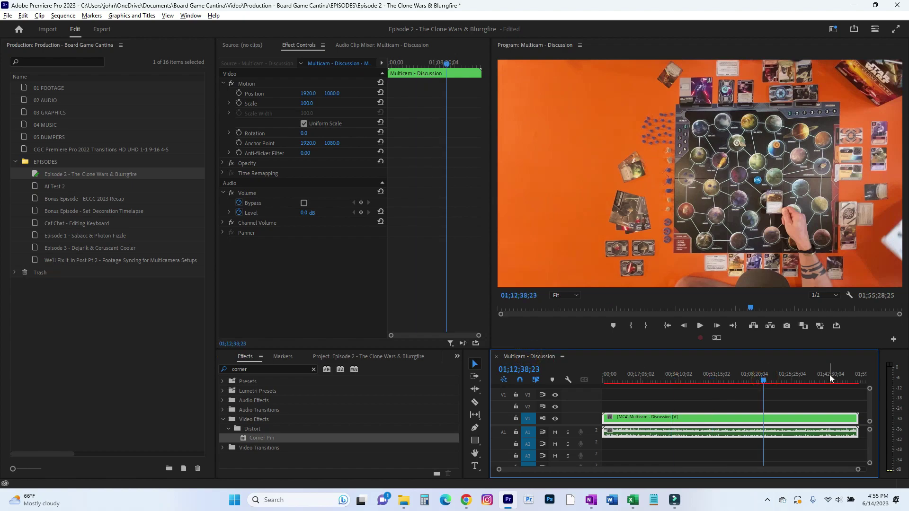
left_click(828, 377)
left_click(777, 377)
left_click(700, 375)
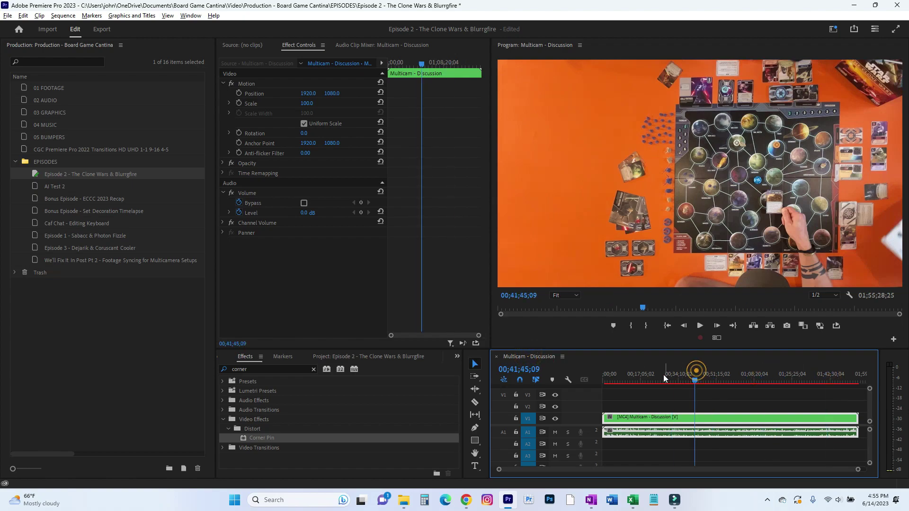
left_click(662, 375)
left_click(628, 376)
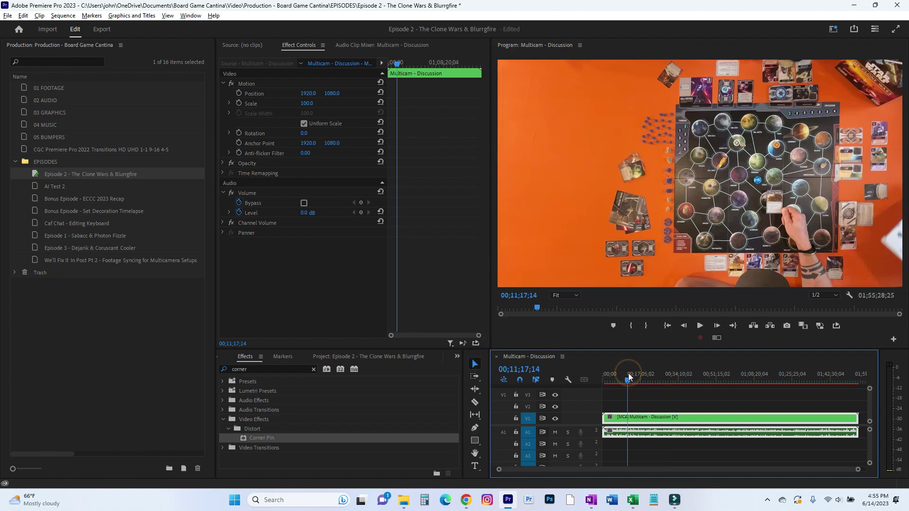